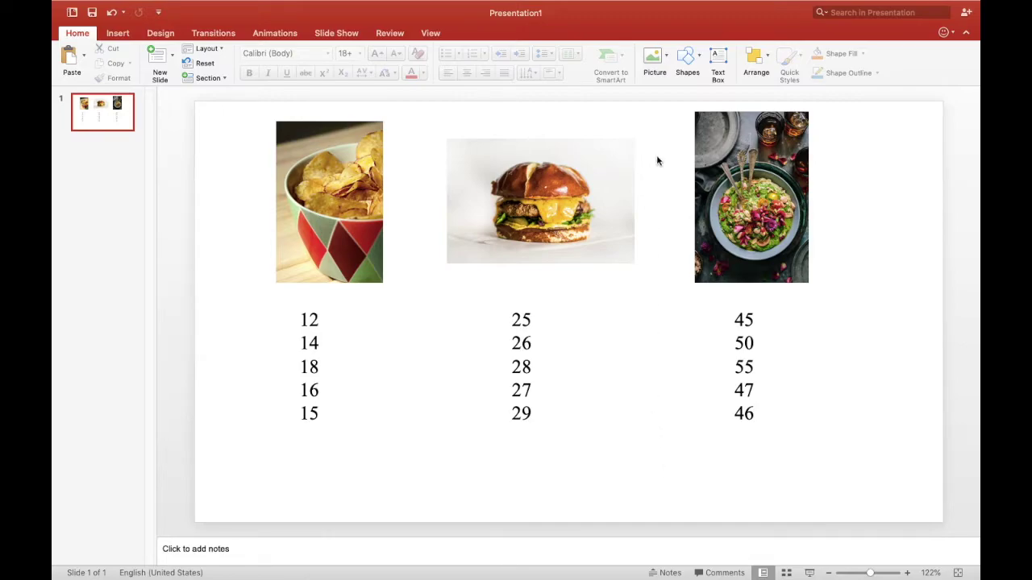
Switch to the PowerPoint presentation with the three food pictures and show its window full screen
mouse_move(777, 4)
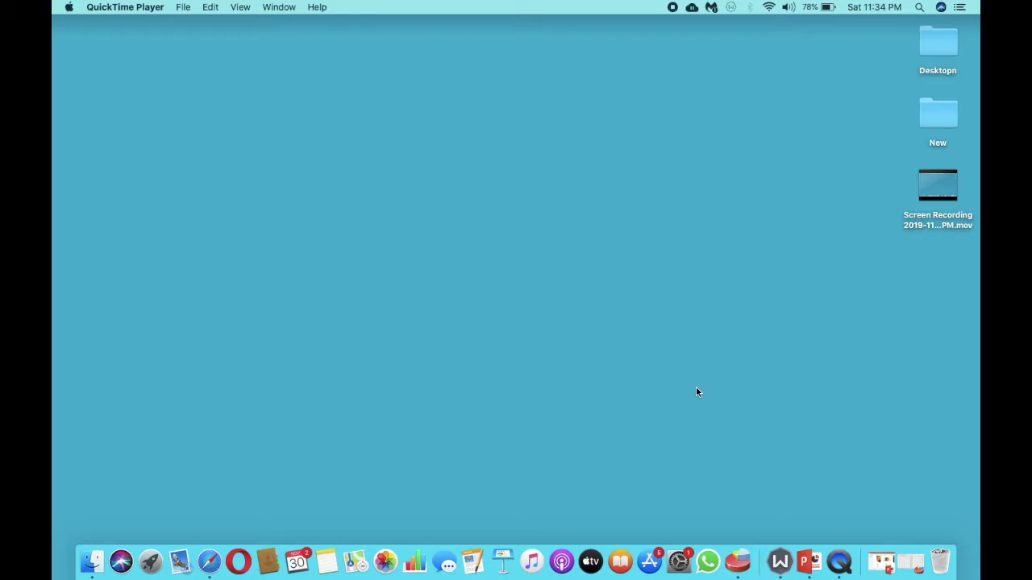
left_click(882, 562)
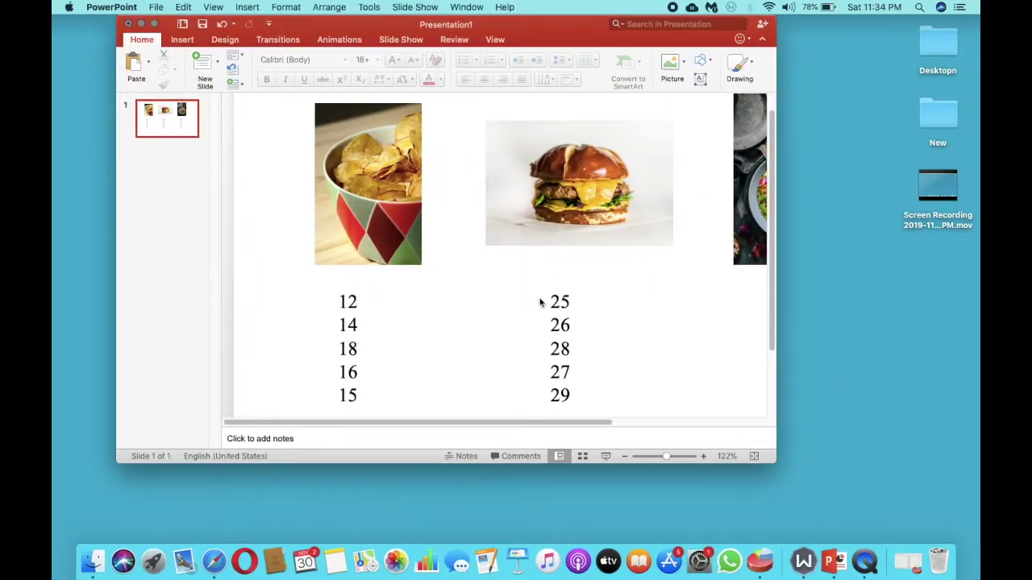
left_click(154, 23)
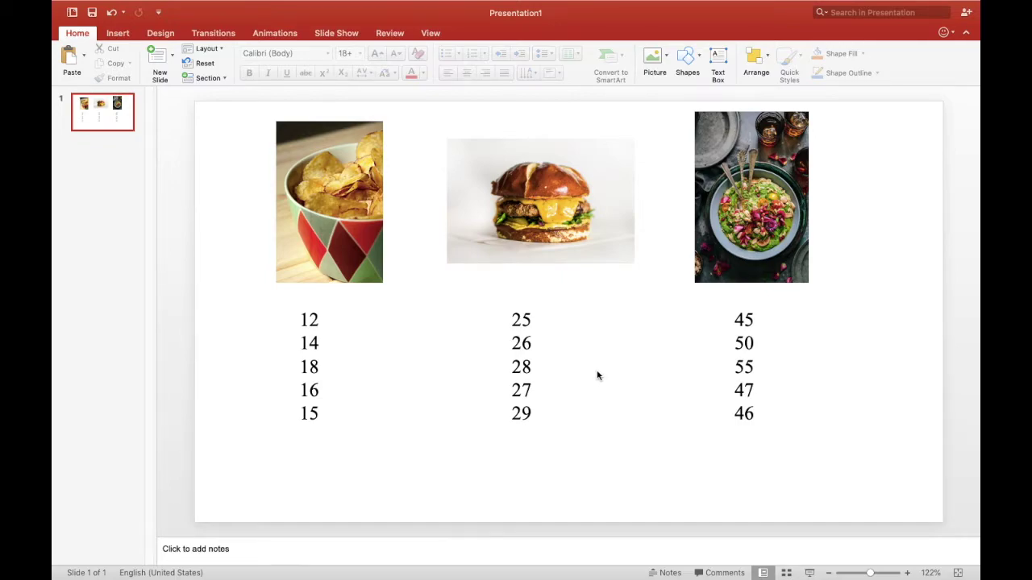
Take the presentation out of full screen, minimize it, and switch to the data final spss.sav dataset in PSPP
mouse_move(170, 5)
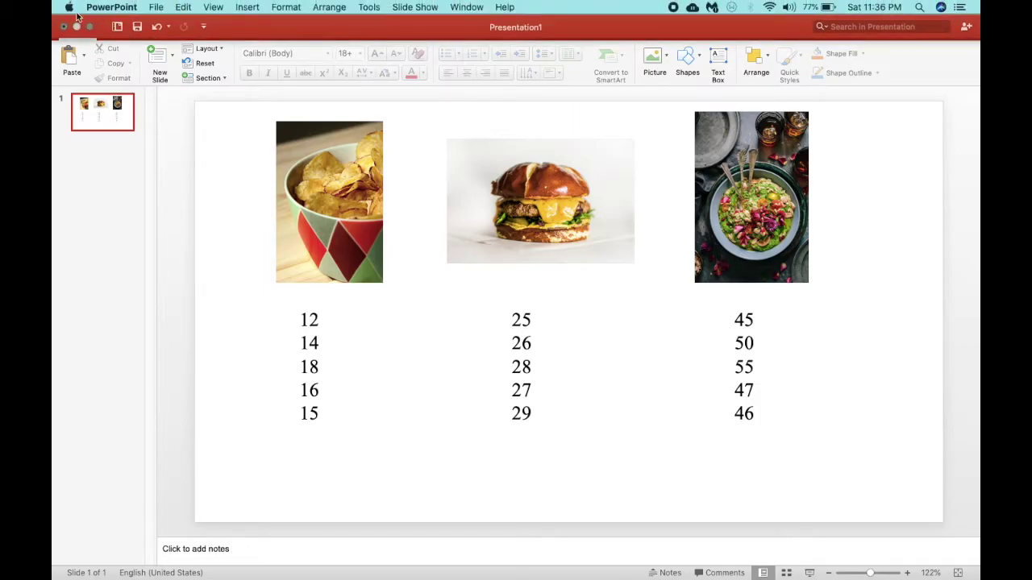
left_click(91, 29)
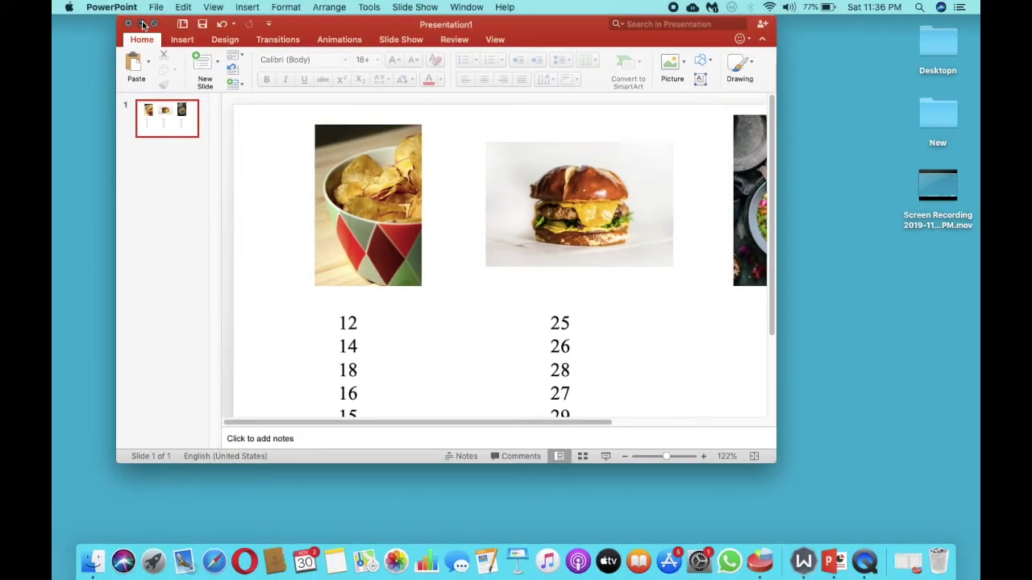
left_click(138, 23)
left_click(878, 562)
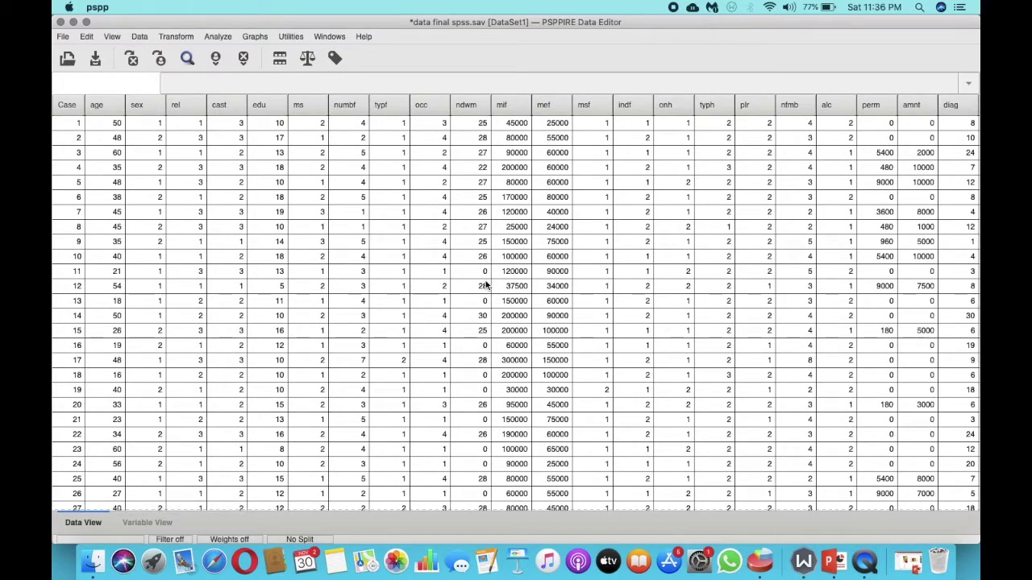
Examine the dataset's case values and its variable definitions
scroll(476, 335, "down", 3)
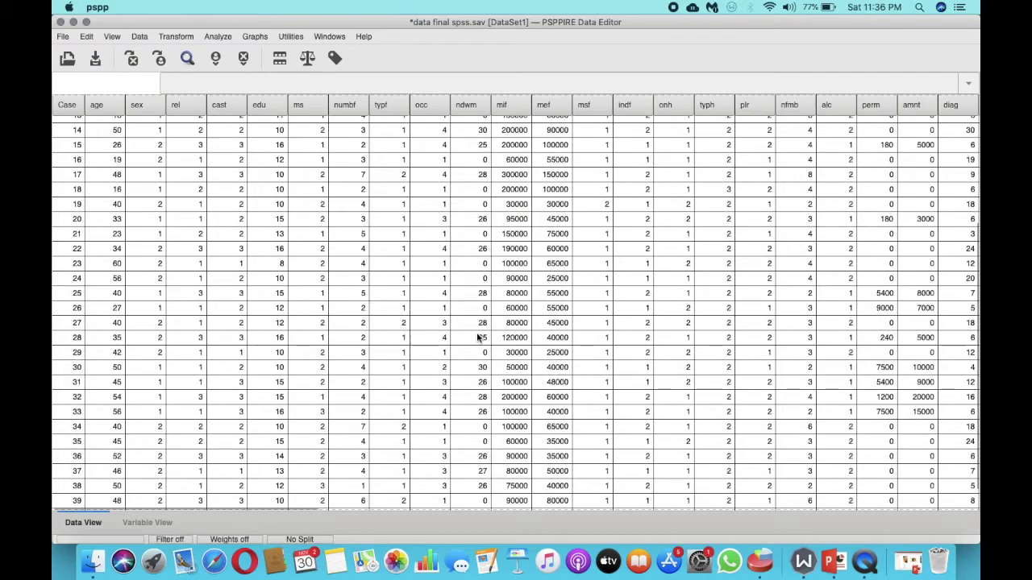
scroll(476, 339, "up", 3)
left_click(165, 523)
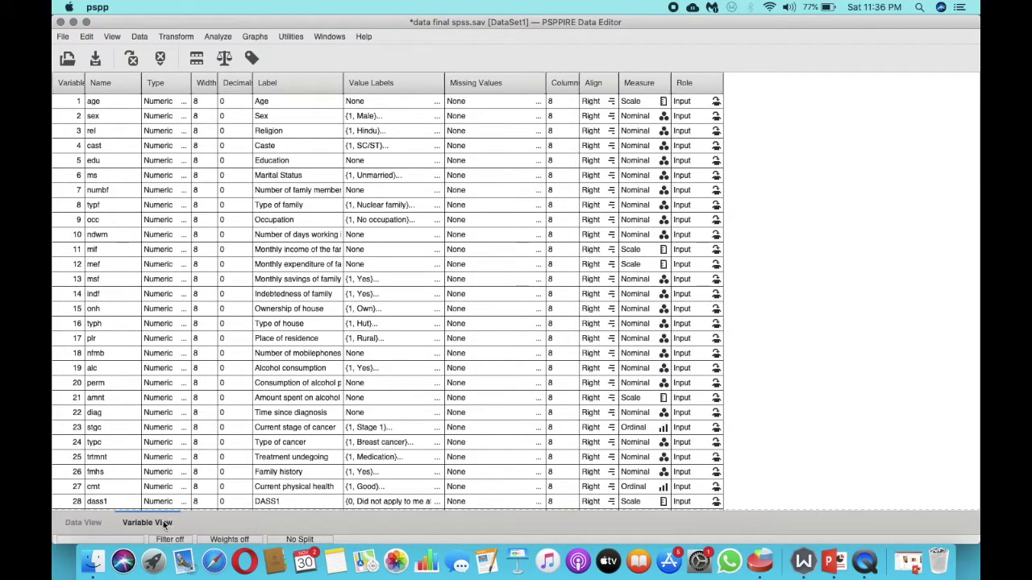
left_click(86, 524)
left_click(145, 522)
left_click(95, 522)
scroll(333, 347, "down", 15)
scroll(336, 347, "up", 15)
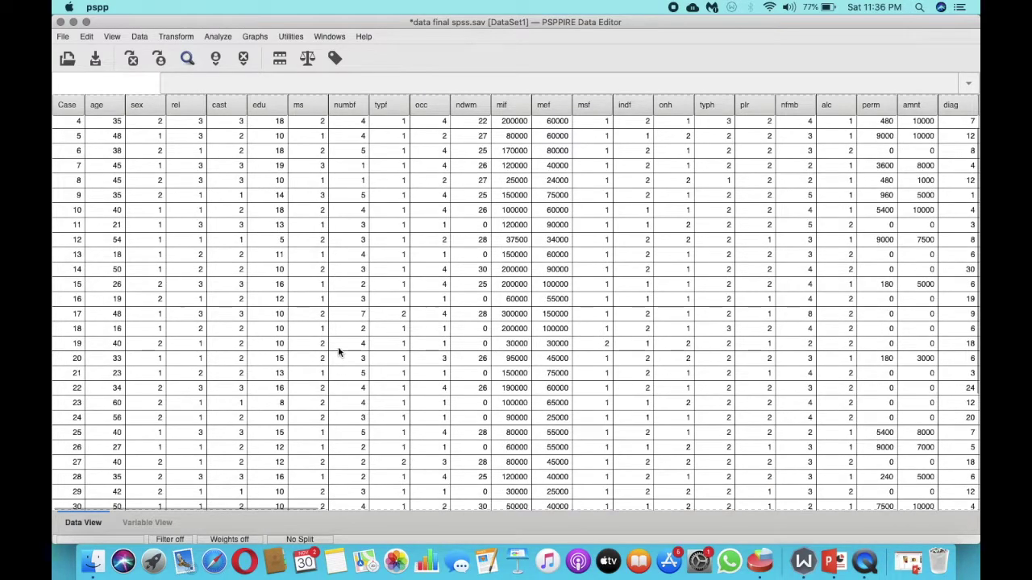
left_click(162, 520)
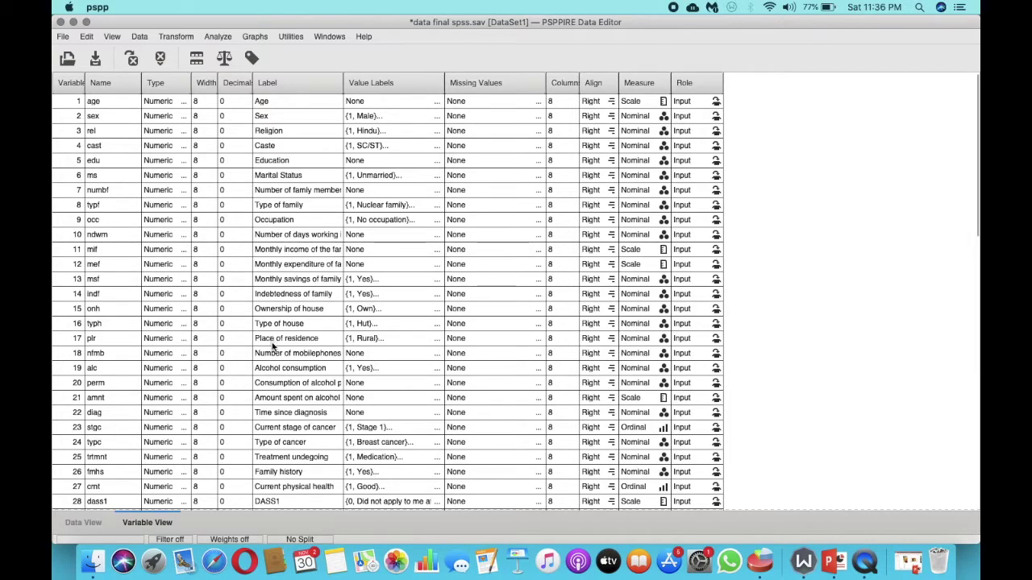
scroll(278, 362, "down", 3)
scroll(278, 361, "up", 3)
Glance back at the food presentation, minimize it, and check the value labels of the Marital Status variable in PSPP
left_click(923, 562)
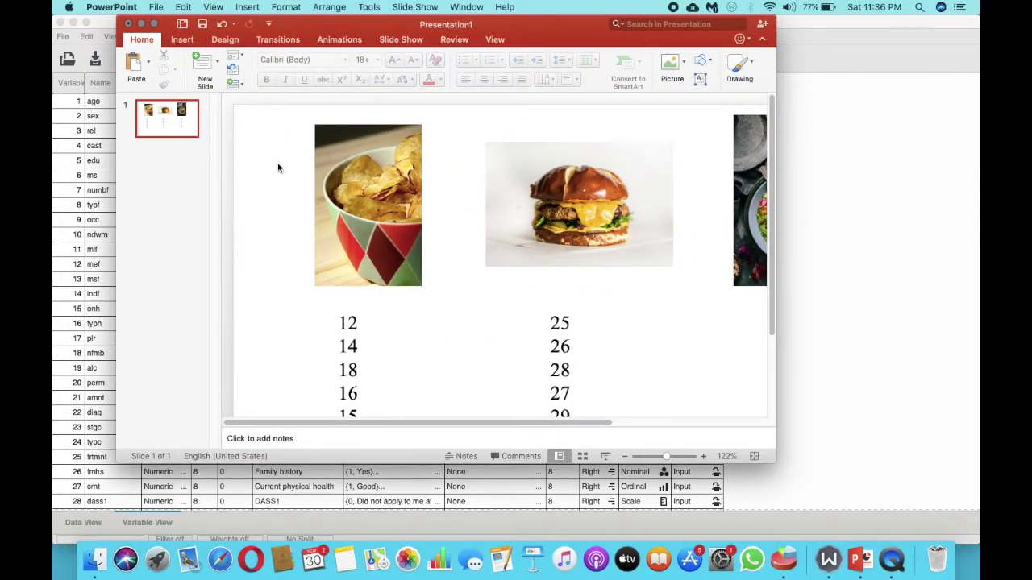
left_click(141, 24)
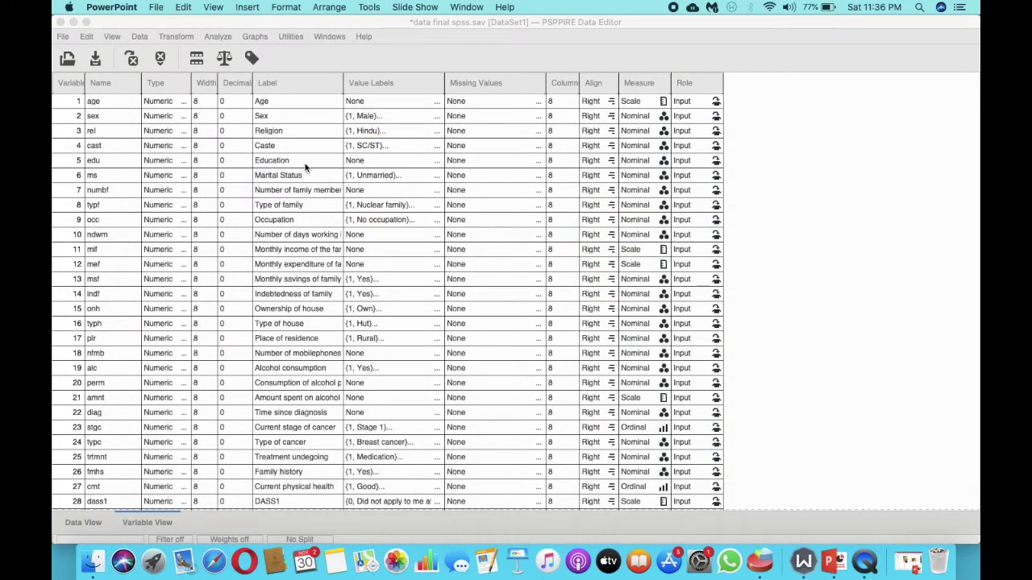
left_click(433, 180)
left_click(433, 176)
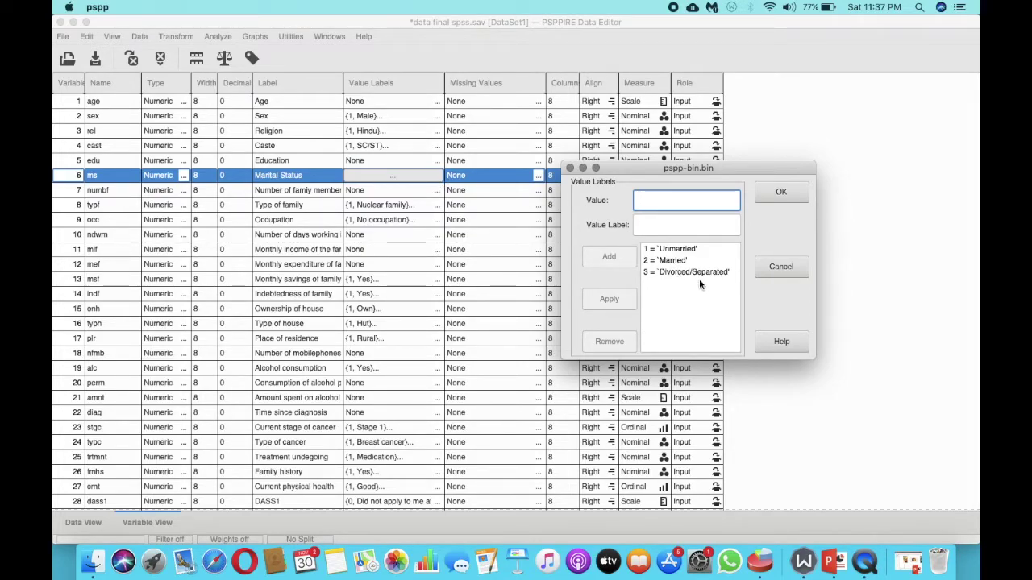
left_click(765, 196)
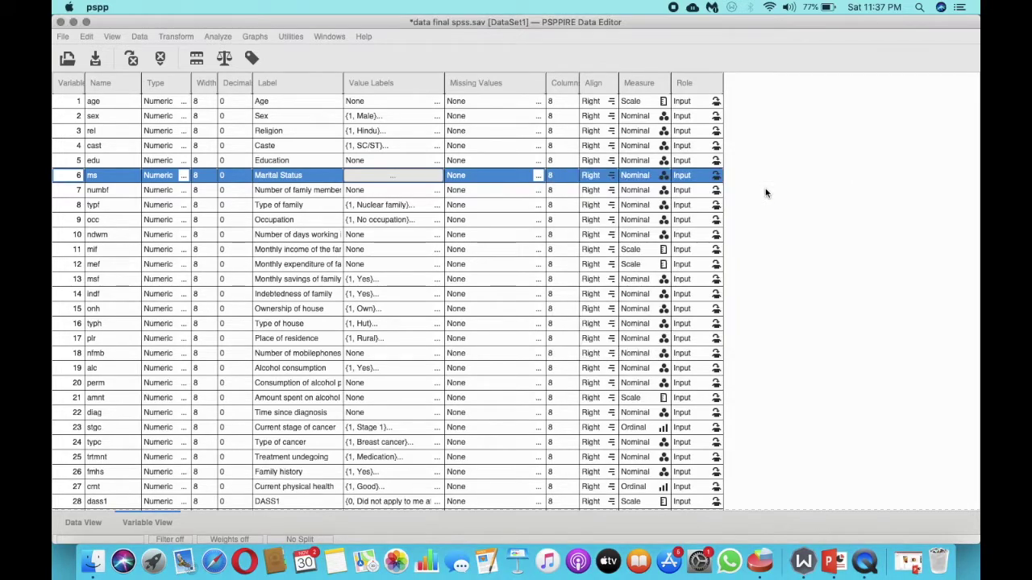
Set up a One-Way ANOVA with Marital Status as the factor
left_click(218, 38)
mouse_move(222, 73)
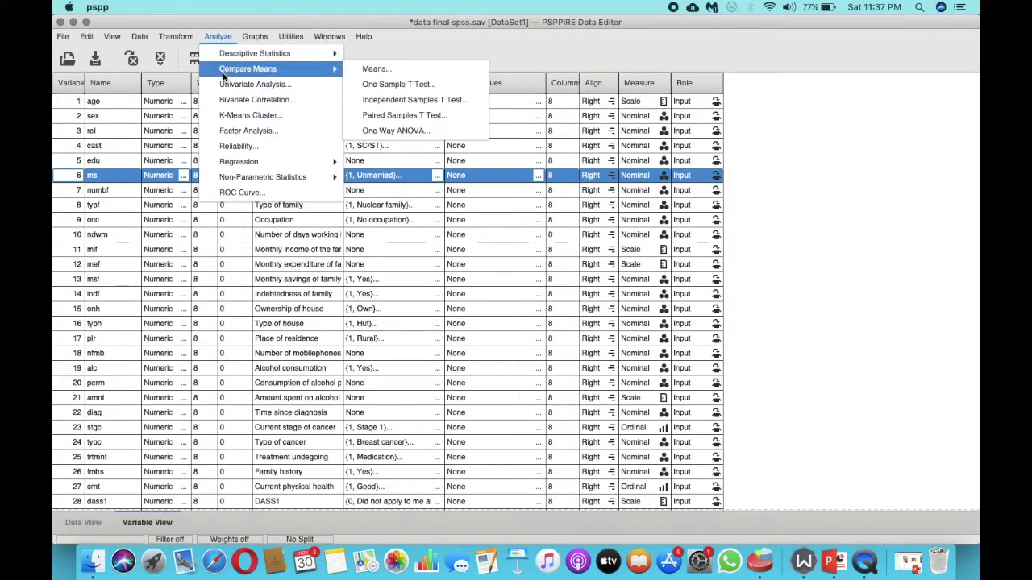
left_click(408, 132)
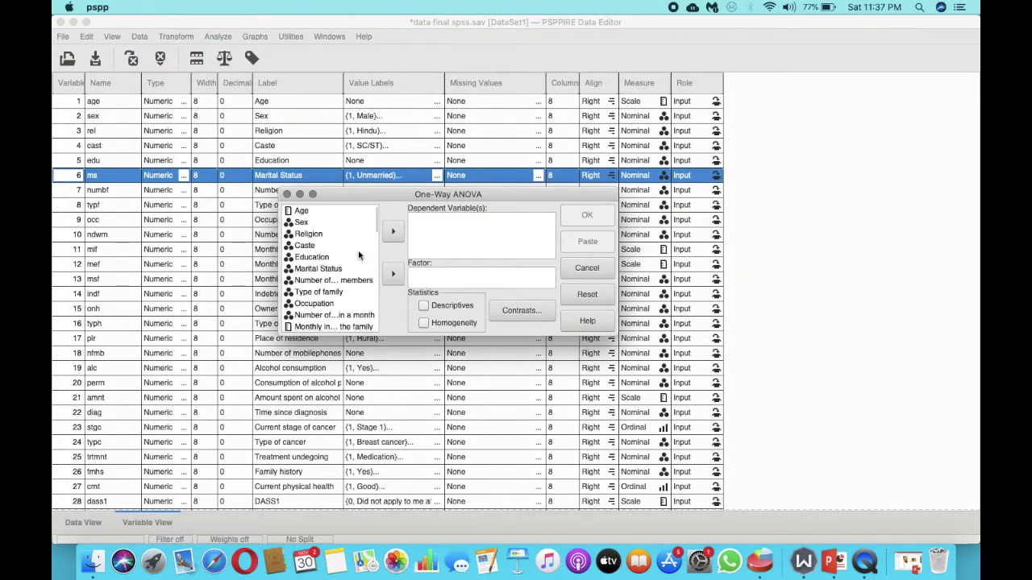
scroll(376, 252, "down", 5)
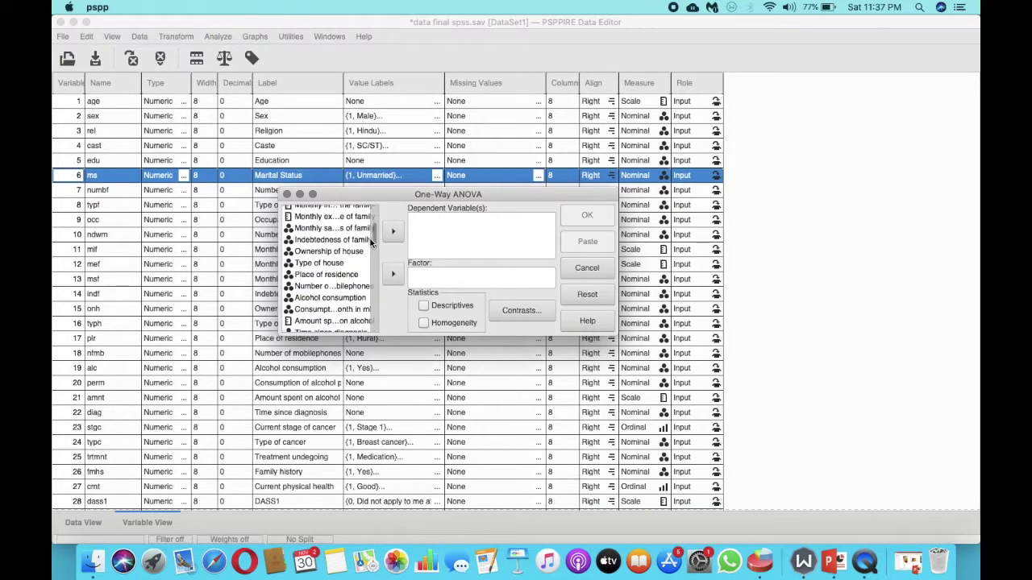
scroll(374, 241, "up", 5)
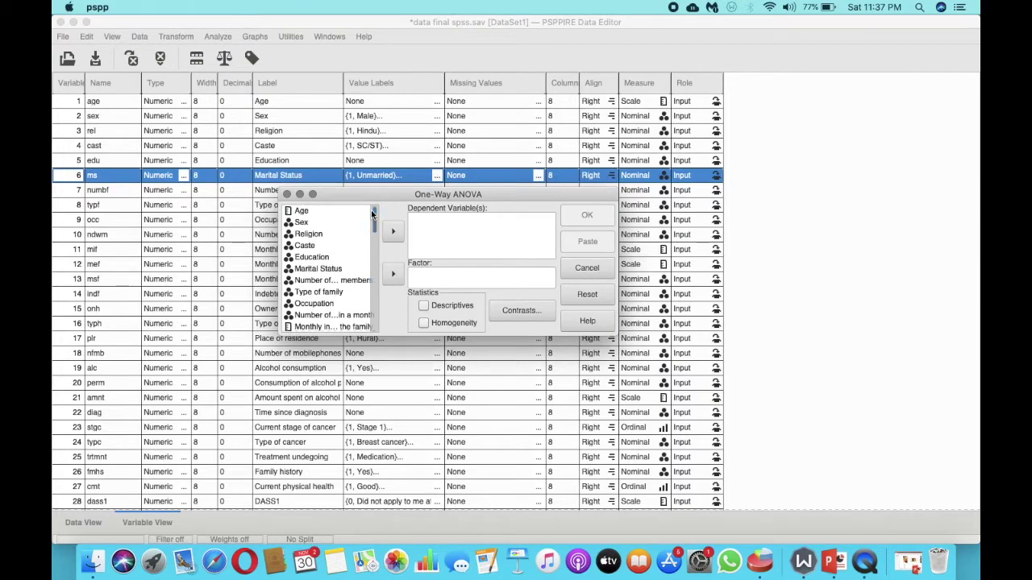
left_click(313, 267)
left_click(392, 274)
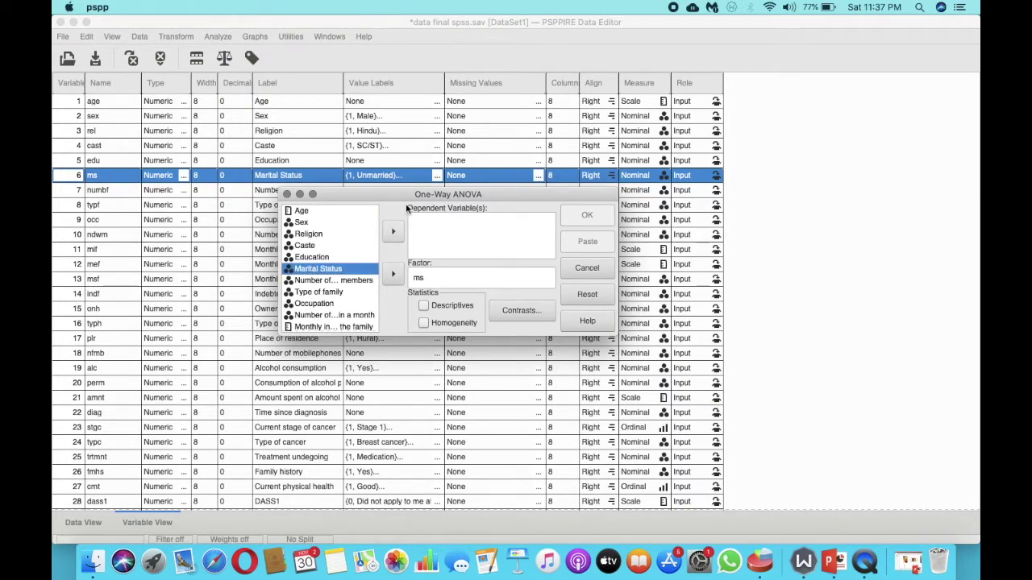
Add Total Depression 2 as the dependent variable, include descriptives, and run the ANOVA
scroll(340, 291, "down", 10)
scroll(340, 290, "down", 10)
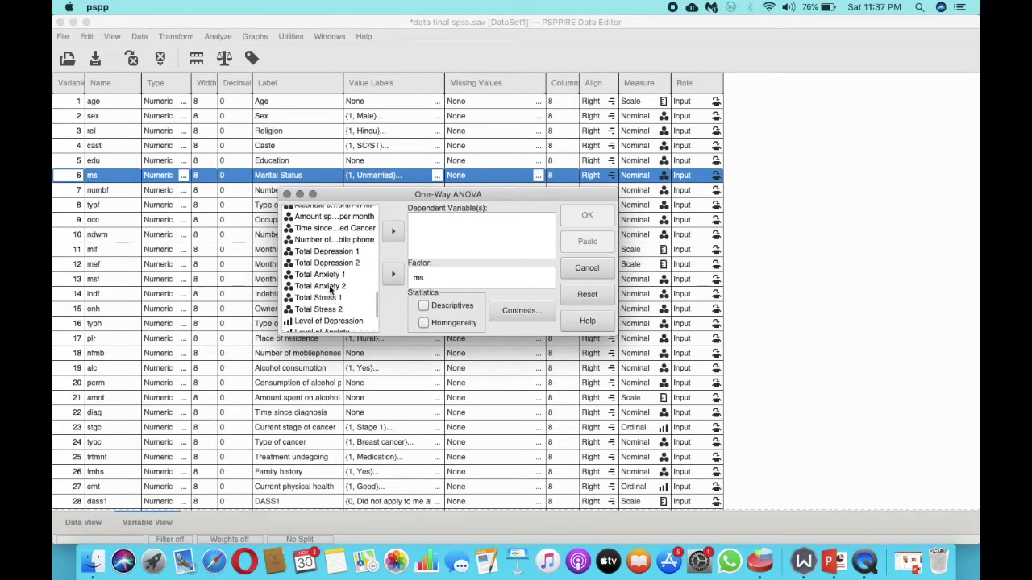
left_click(332, 264)
left_click(395, 231)
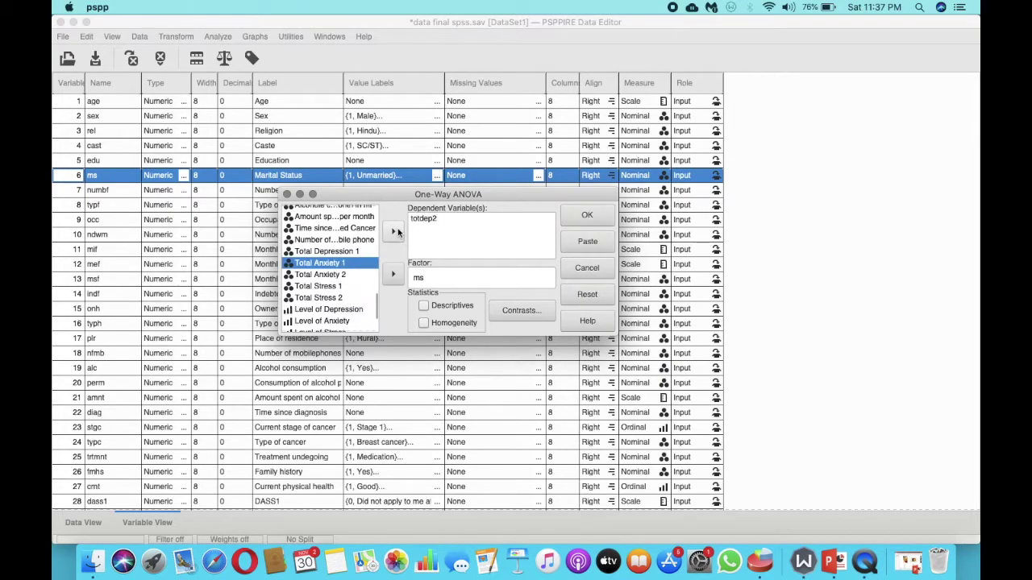
left_click(422, 305)
left_click(578, 218)
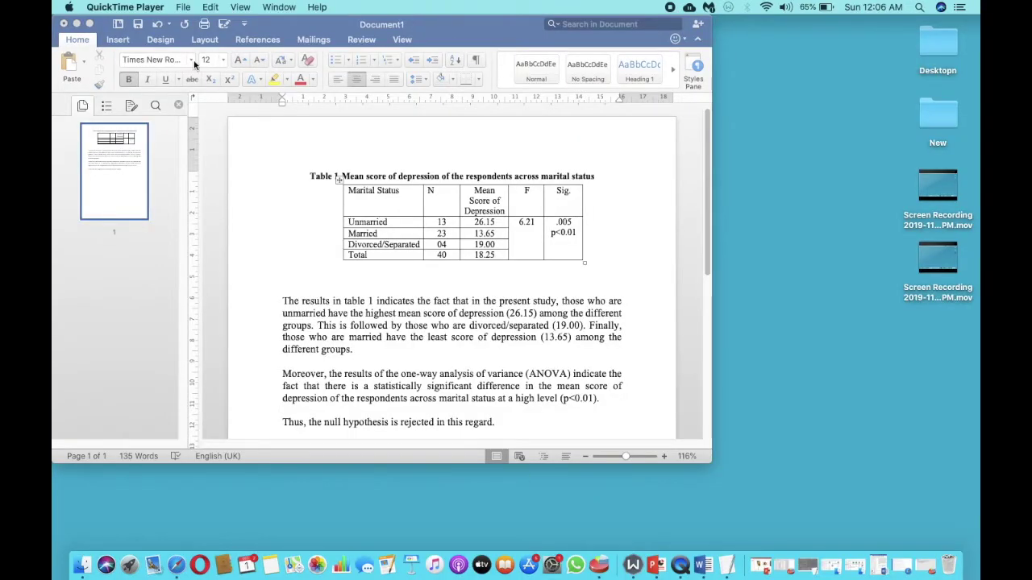
Show the Word results document full screen and insert a blank line after the Table 1 caption
left_click(91, 26)
left_click(91, 24)
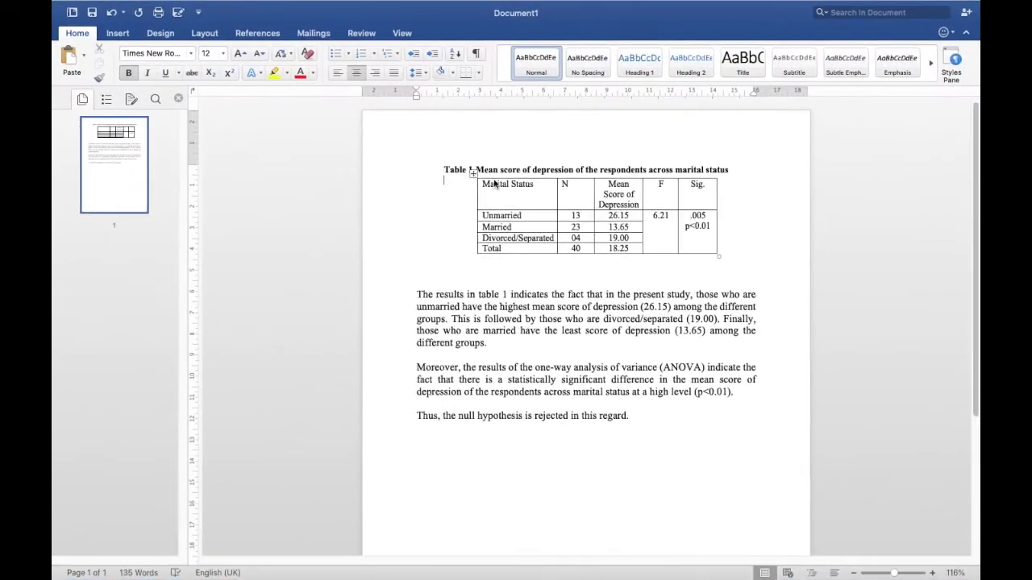
left_click(742, 169)
key("Return")
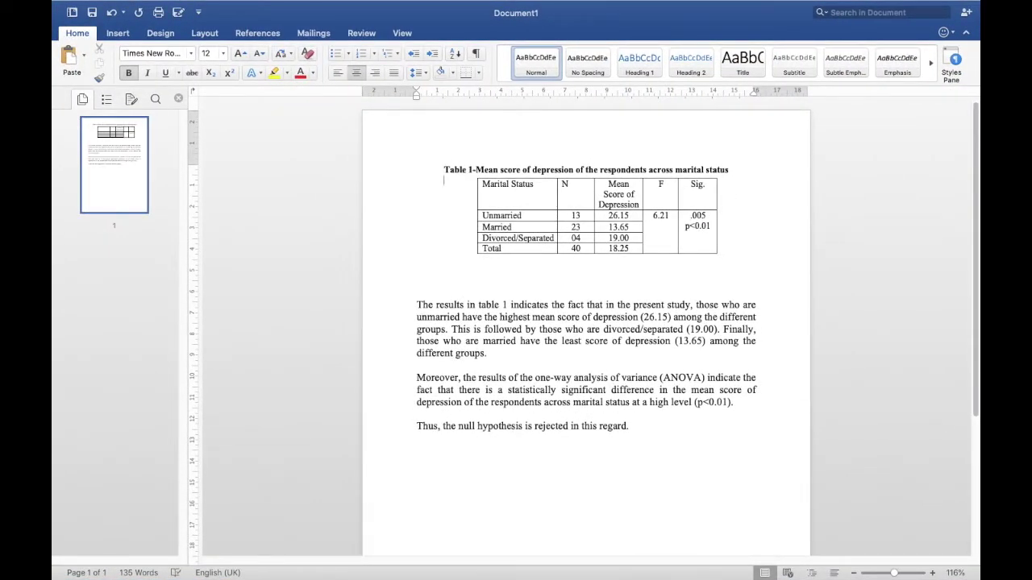
Center the text of the N column in Table 1, including its header
scroll(586, 186, "up", 5)
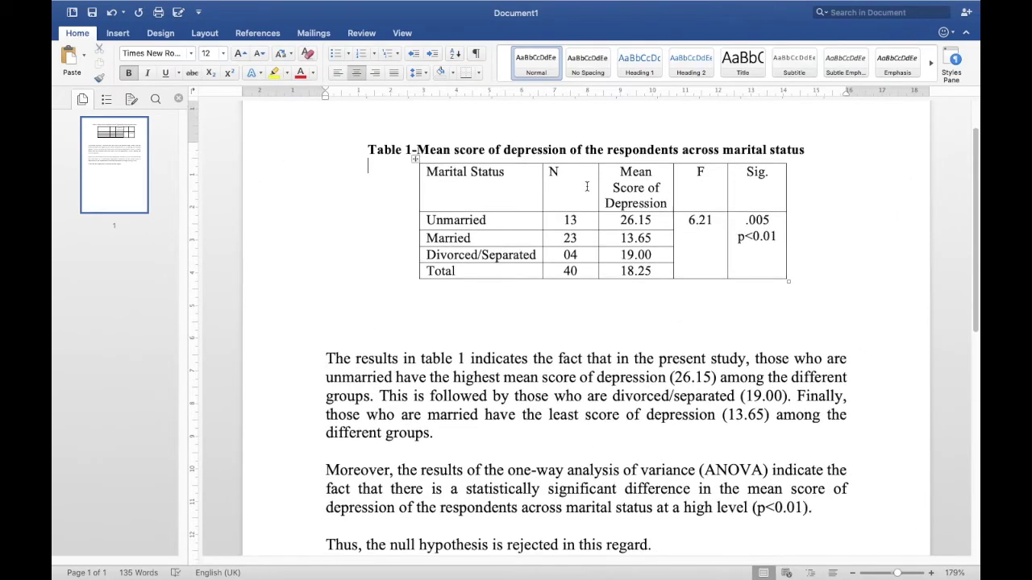
scroll(587, 186, "down", 1)
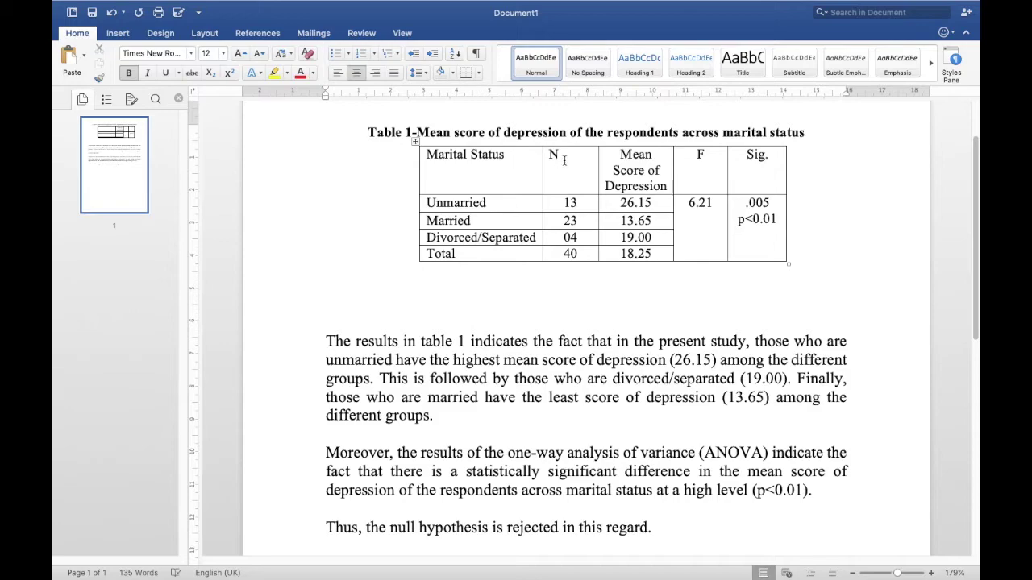
left_click_drag(553, 155, 577, 257)
left_click(360, 75)
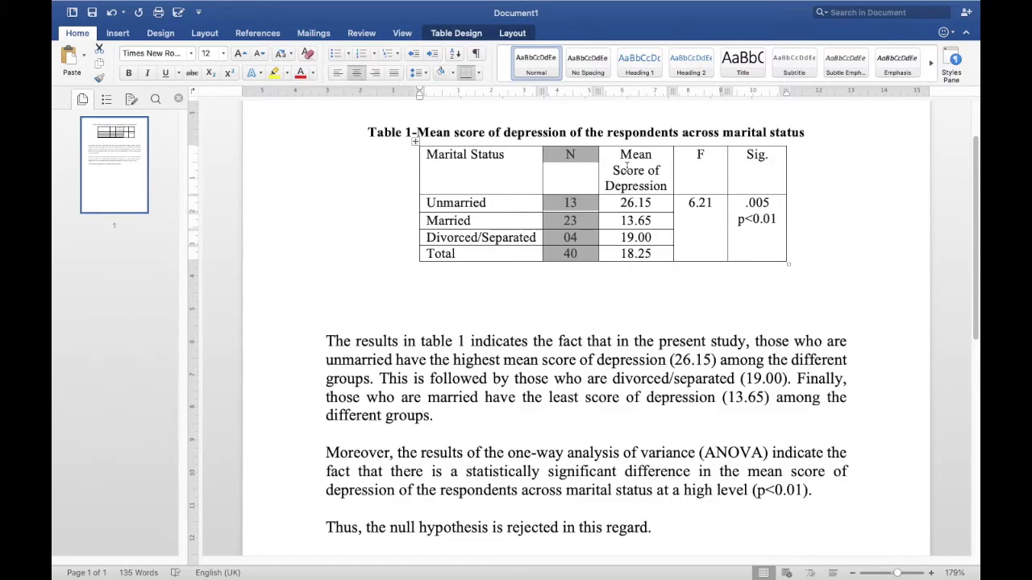
left_click(706, 161)
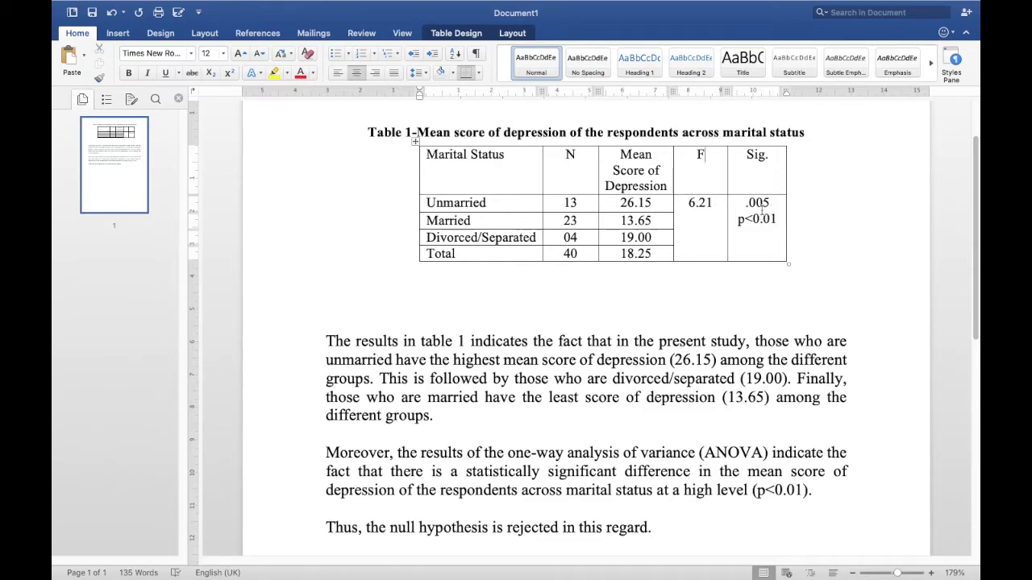
Correct "indicates" to "indicate" in the first sentence of the paragraph below Table 1
scroll(716, 208, "down", 2)
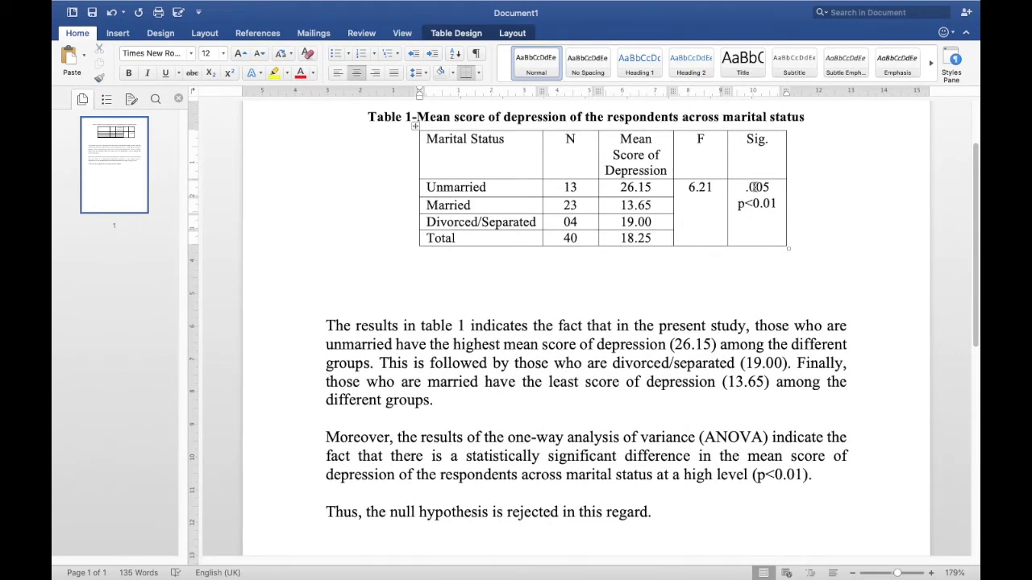
scroll(756, 212, "down", 3)
scroll(756, 212, "up", 3)
scroll(756, 212, "down", 1)
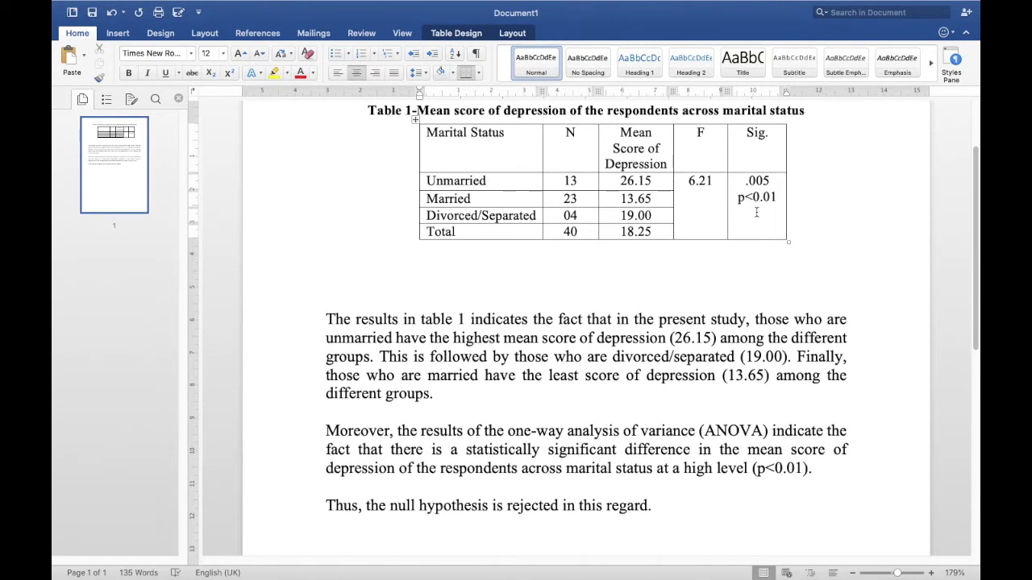
left_click(504, 290)
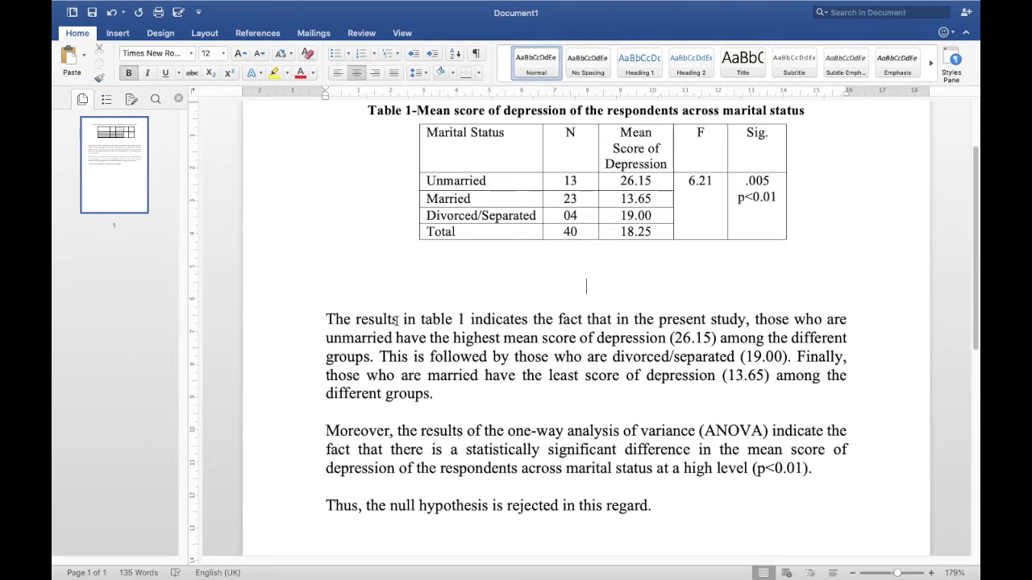
left_click(528, 320)
key("BackSpace")
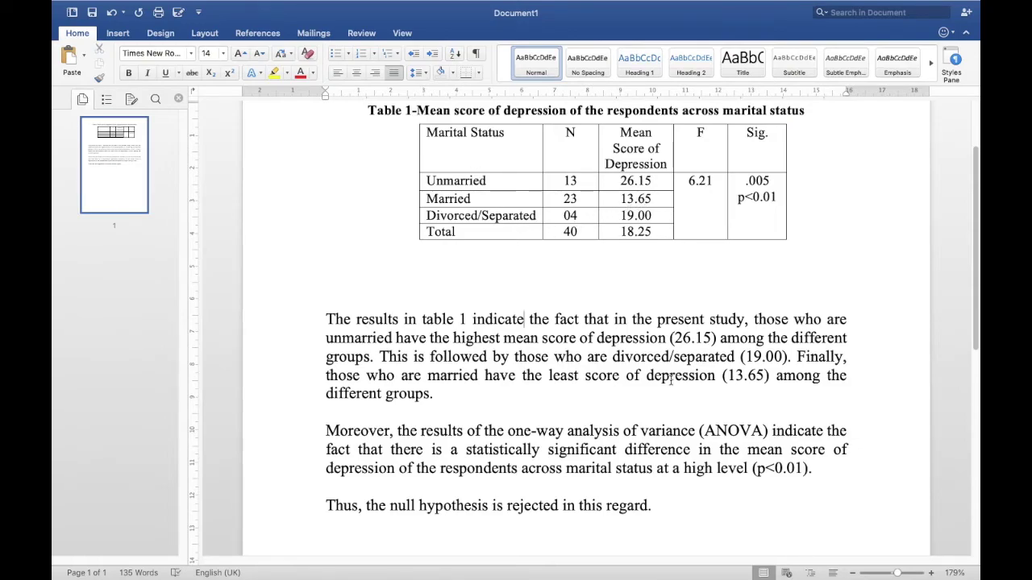
Review the interpretation paragraphs and the null hypothesis conclusion against the values in Table 1
scroll(671, 379, "down", 2)
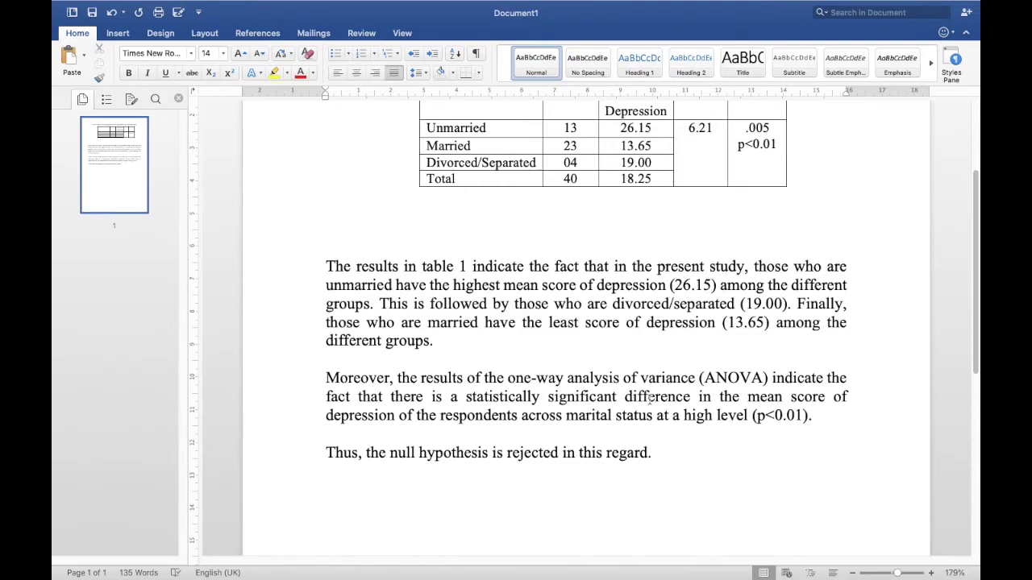
scroll(649, 399, "up", 2)
scroll(649, 399, "up", 1)
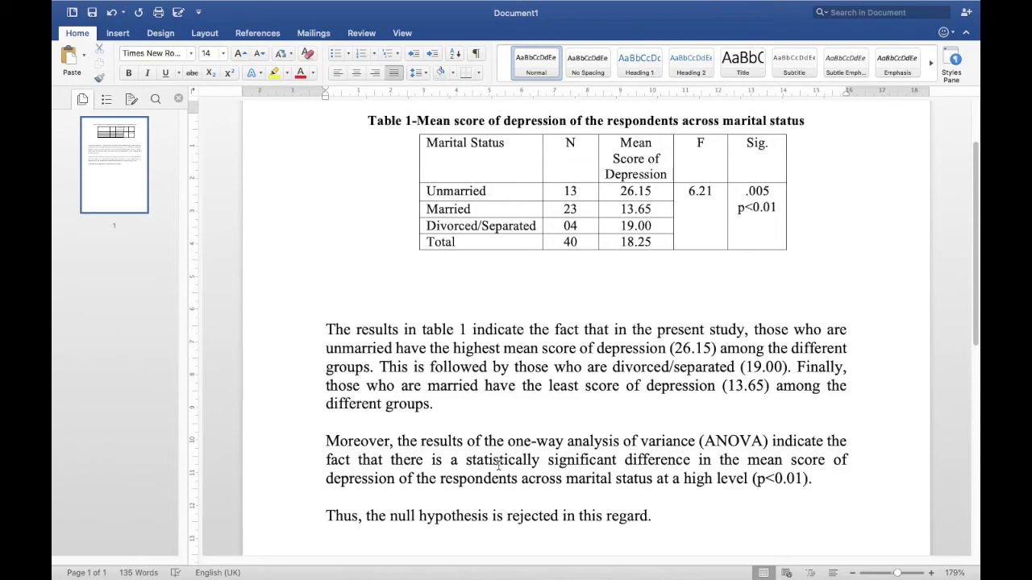
scroll(498, 465, "down", 1)
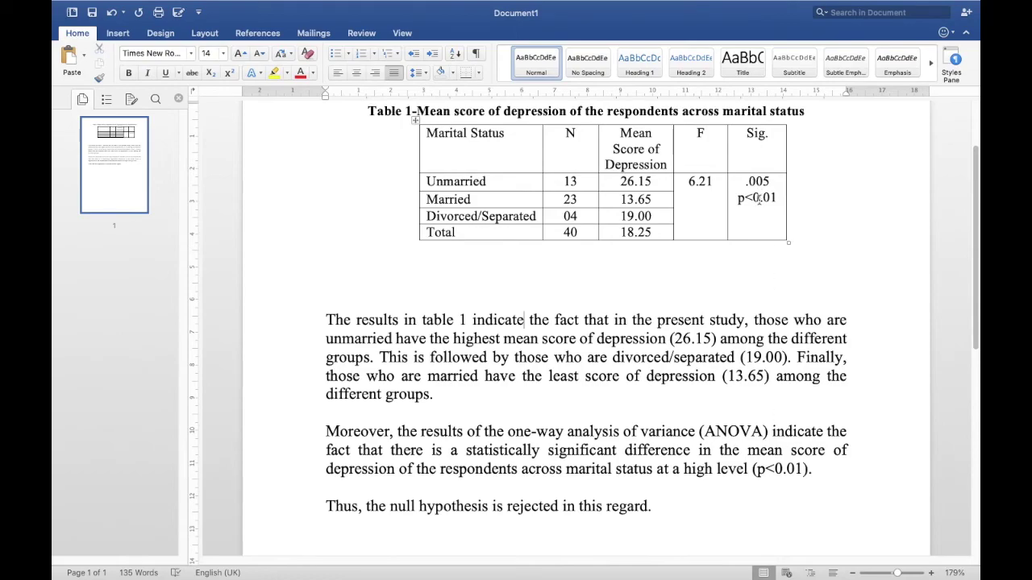
scroll(428, 316, "down", 2)
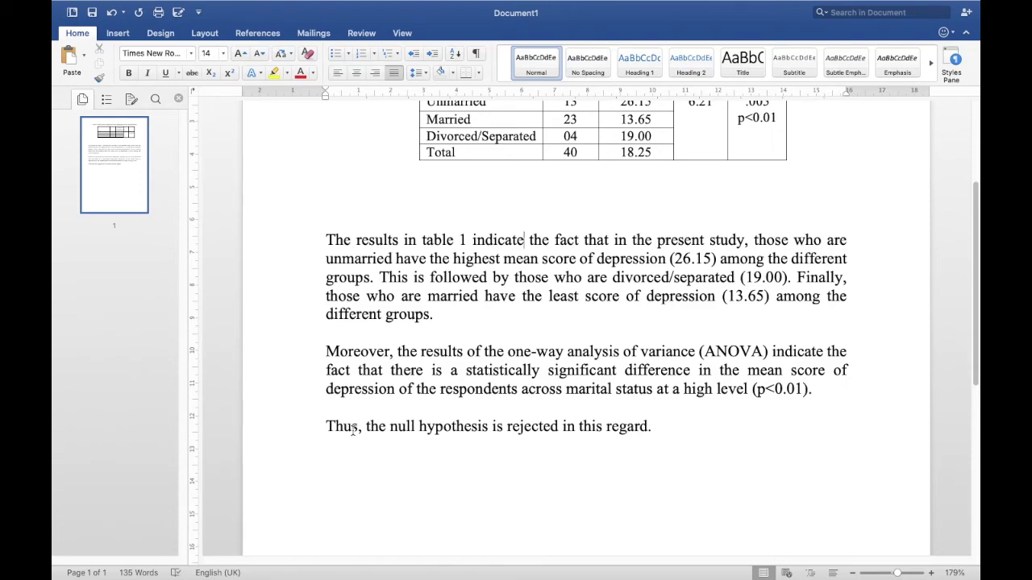
scroll(352, 429, "up", 2)
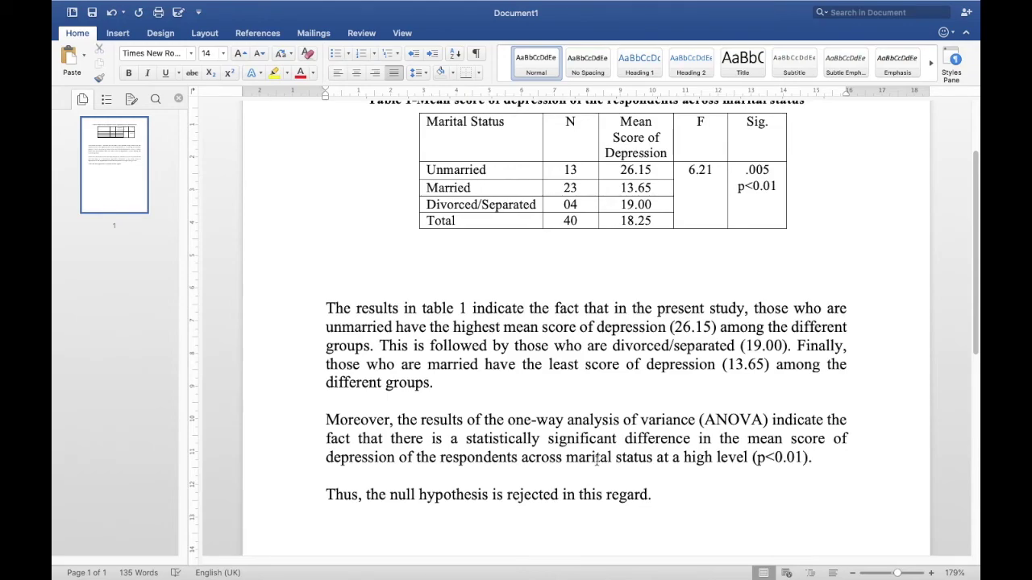
scroll(606, 299, "down", 2)
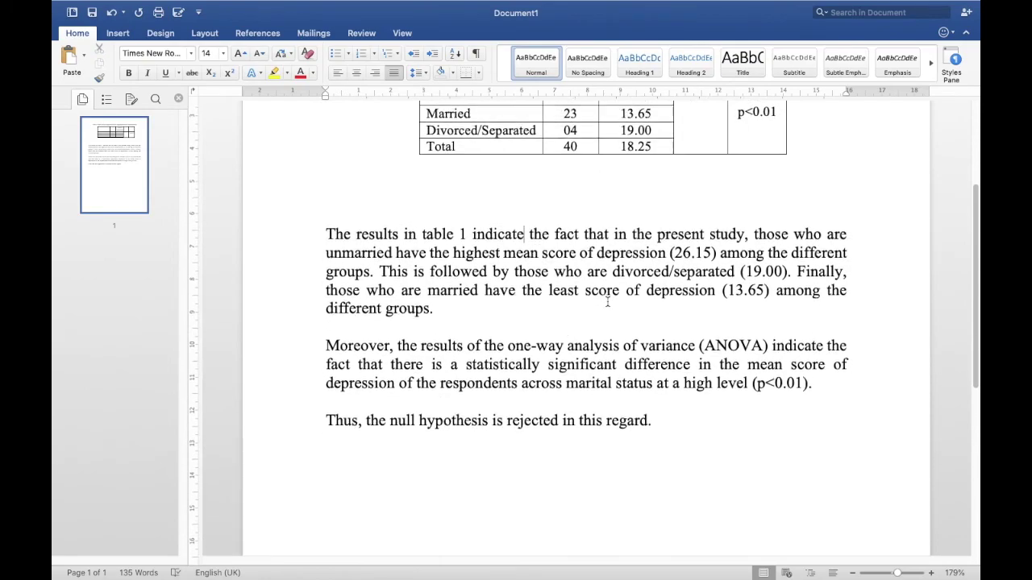
scroll(631, 364, "up", 1)
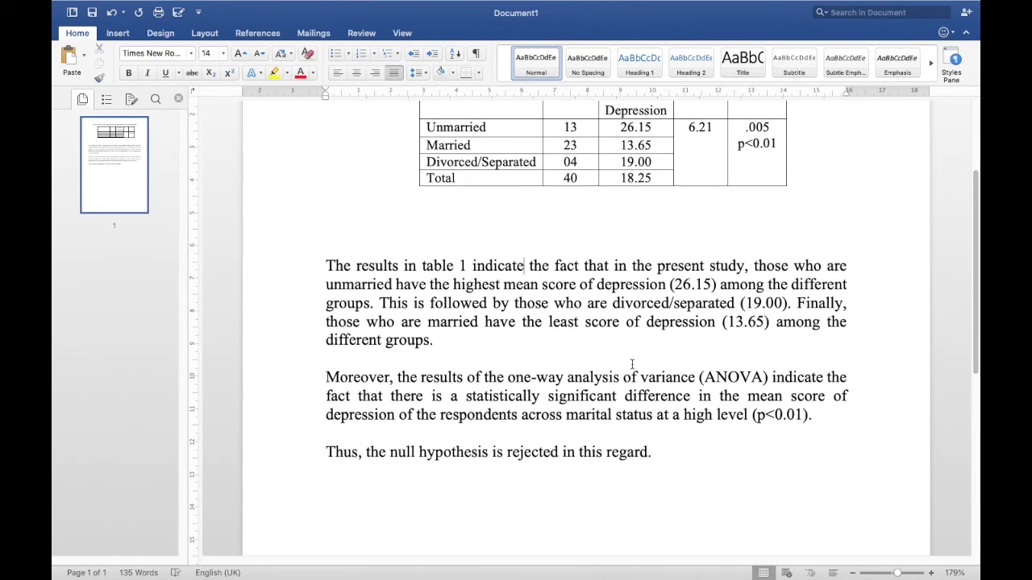
scroll(631, 365, "up", 2)
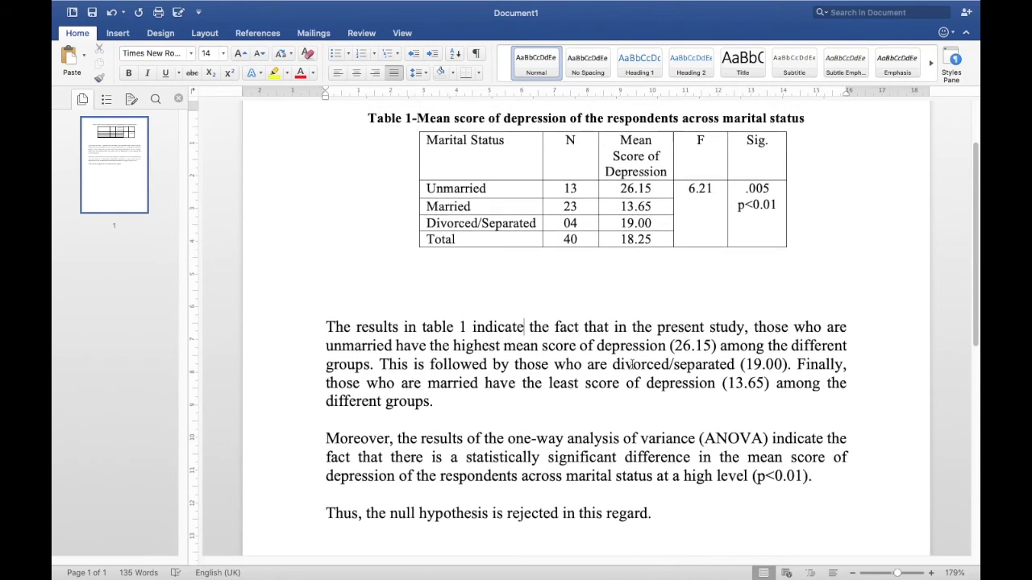